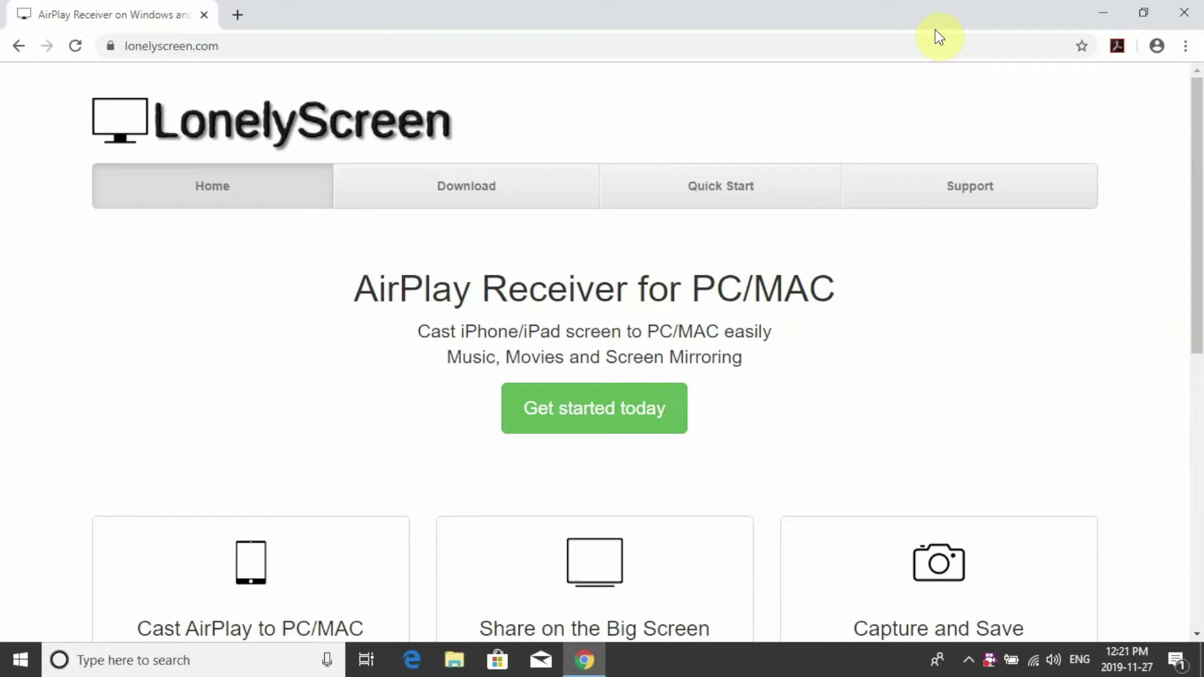
scroll(811, 329, down, 1)
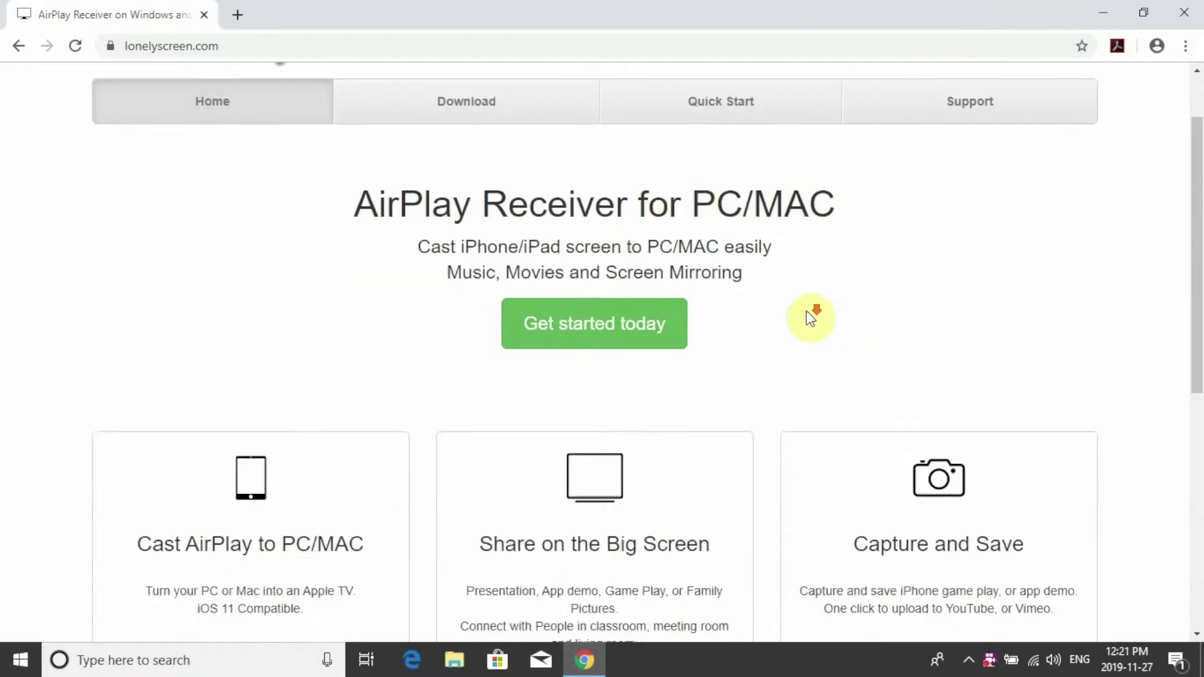
scroll(805, 318, down, 2)
scroll(796, 309, up, 2)
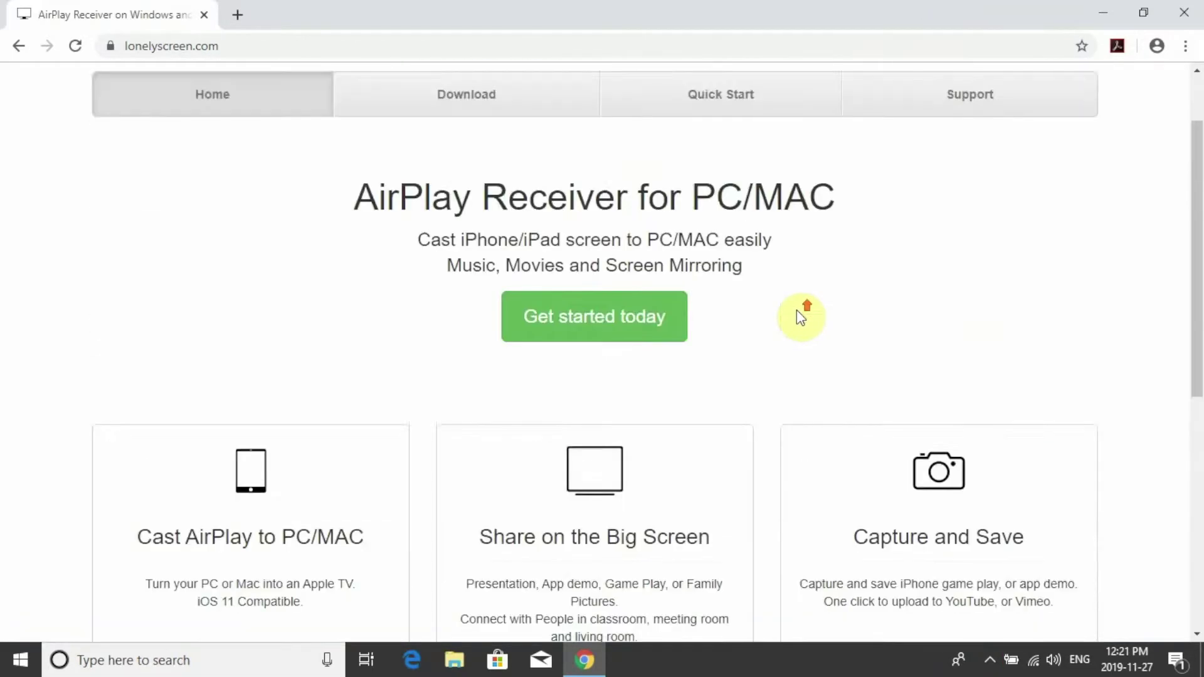
scroll(796, 310, up, 1)
scroll(796, 310, down, 3)
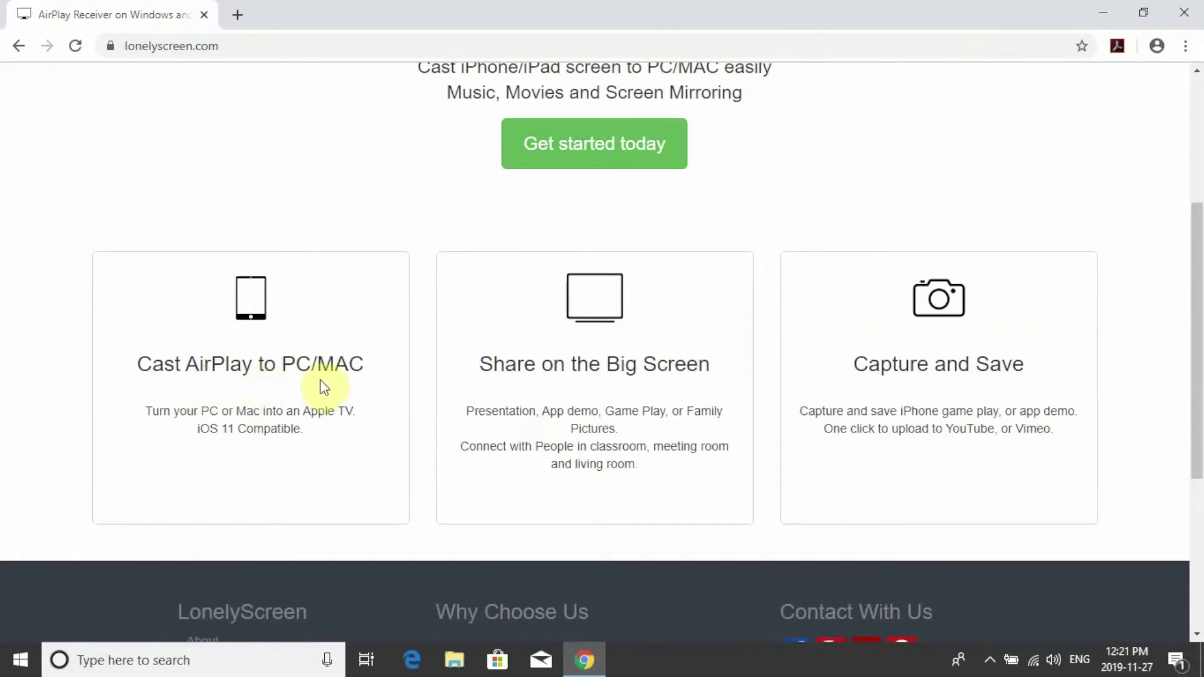
scroll(356, 386, up, 2)
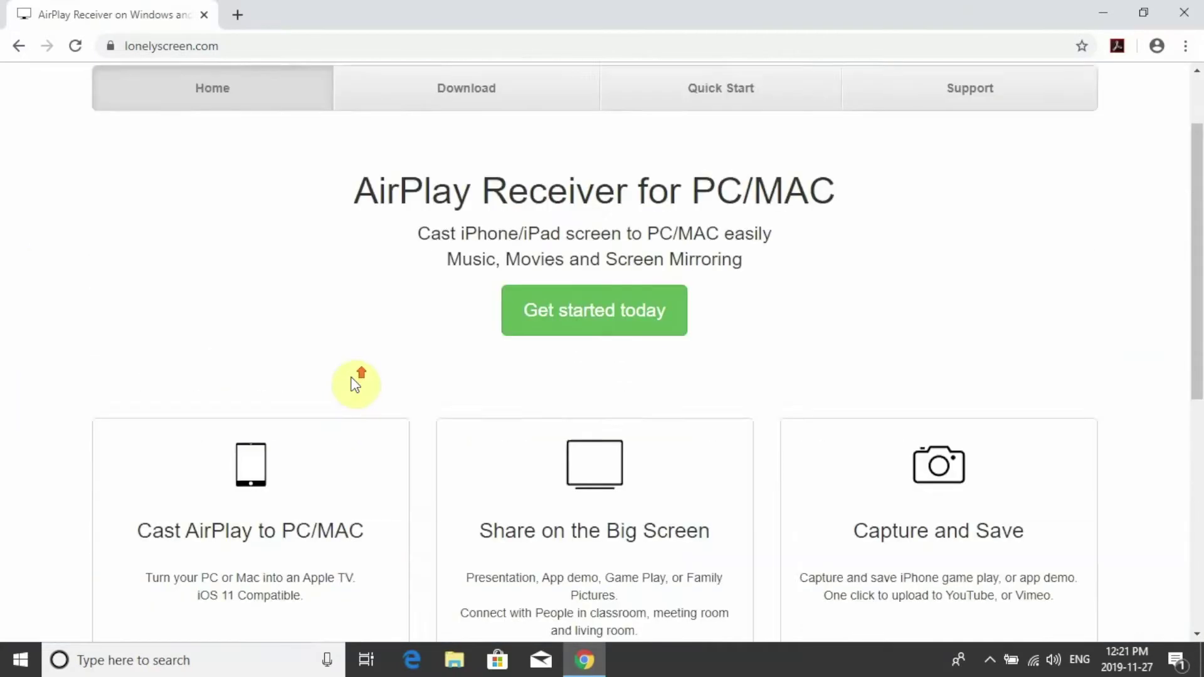
scroll(356, 387, up, 1)
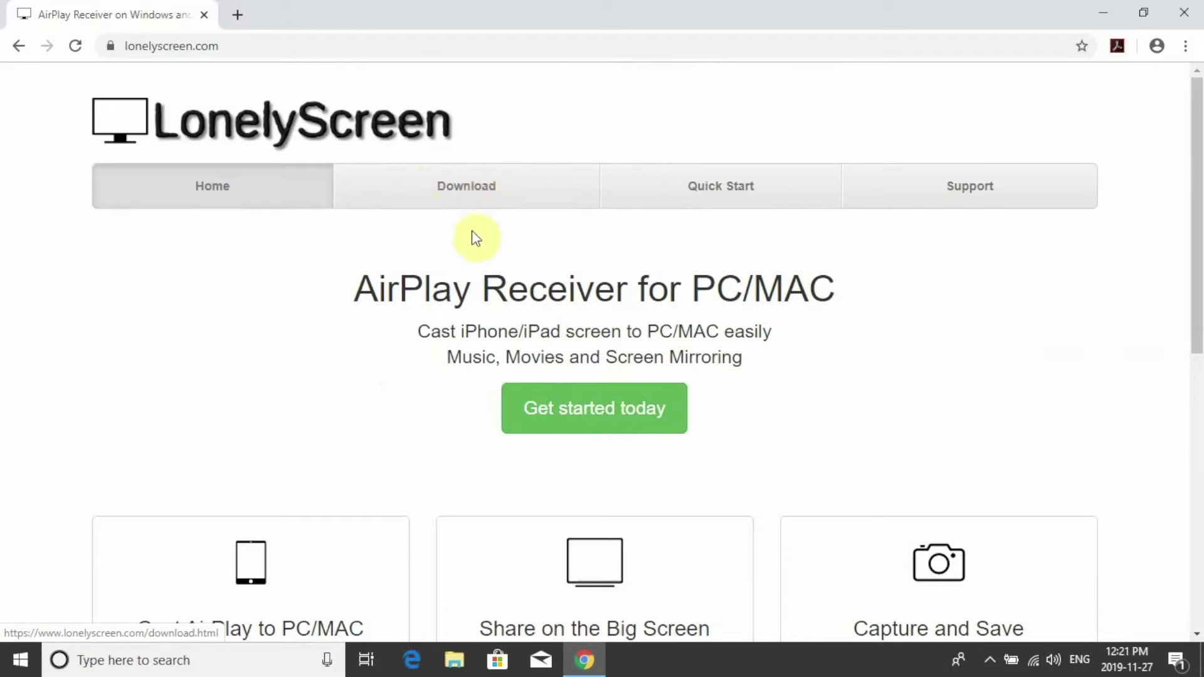
scroll(441, 259, down, 4)
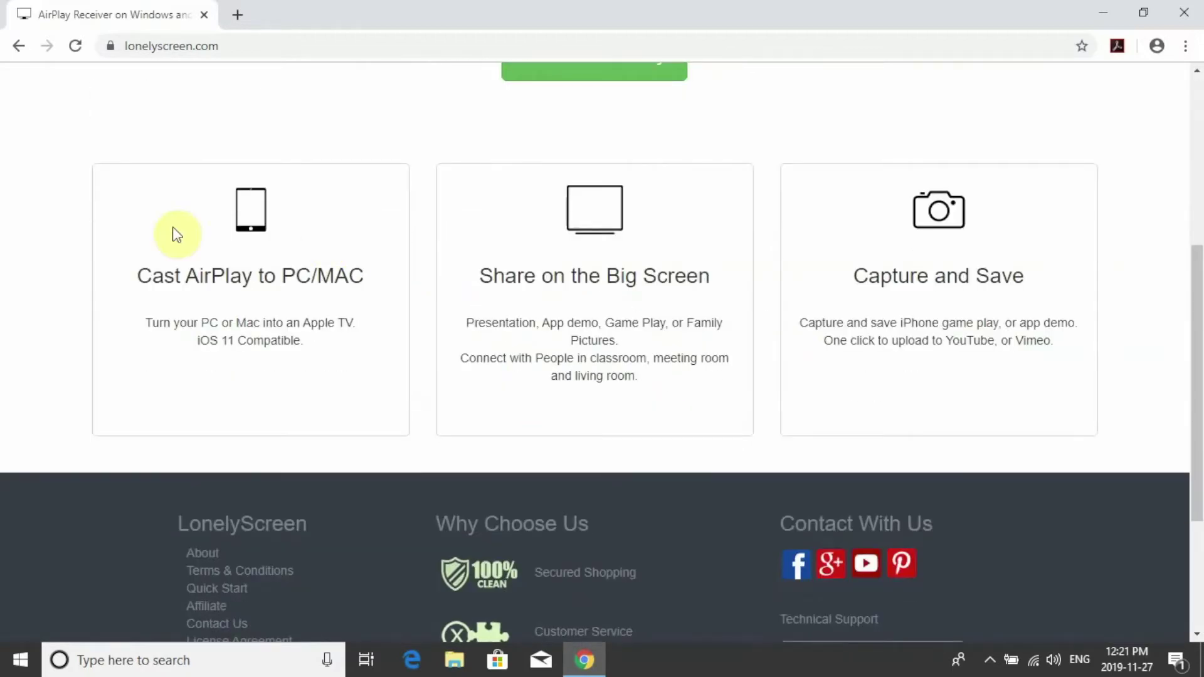
scroll(476, 302, down, 2)
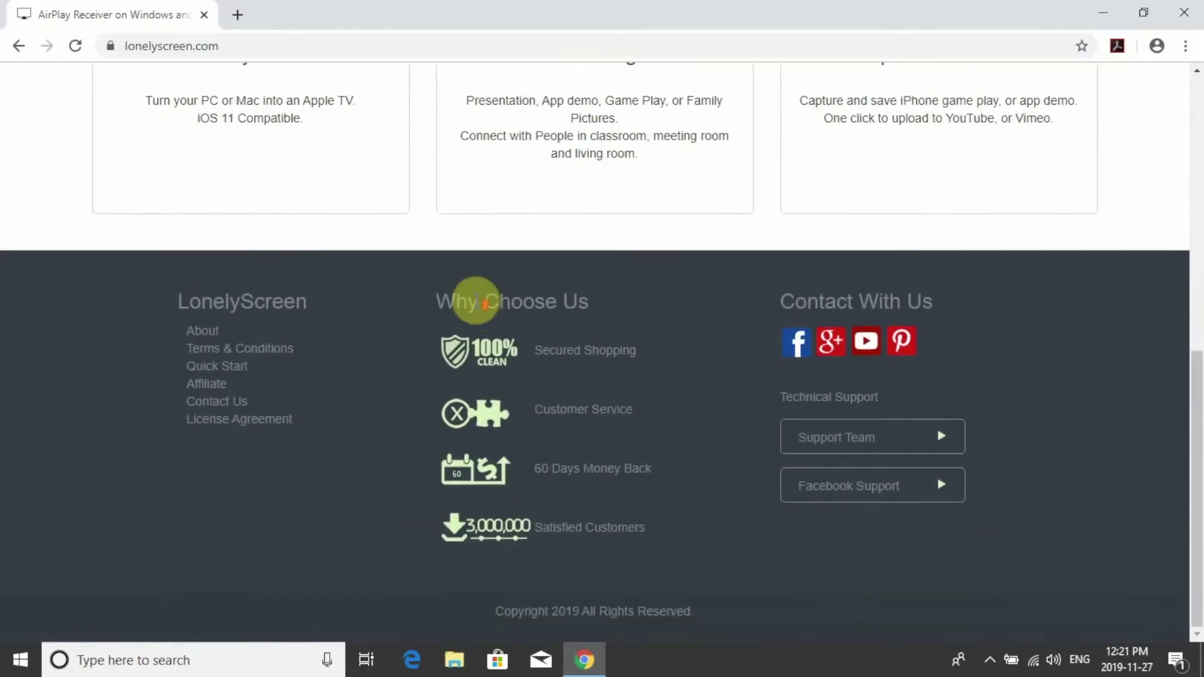
scroll(474, 292, up, 4)
scroll(473, 289, up, 2)
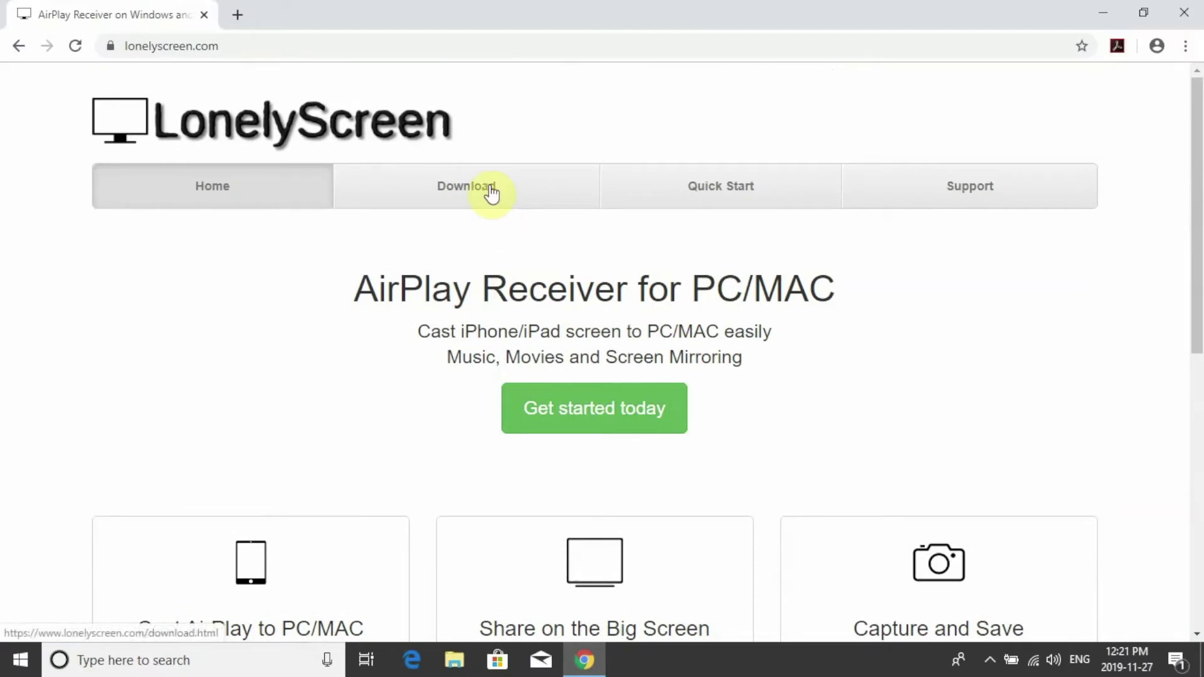
Open the LonelyScreen Download page and download the Windows trial installer (540 KB).
click(465, 196)
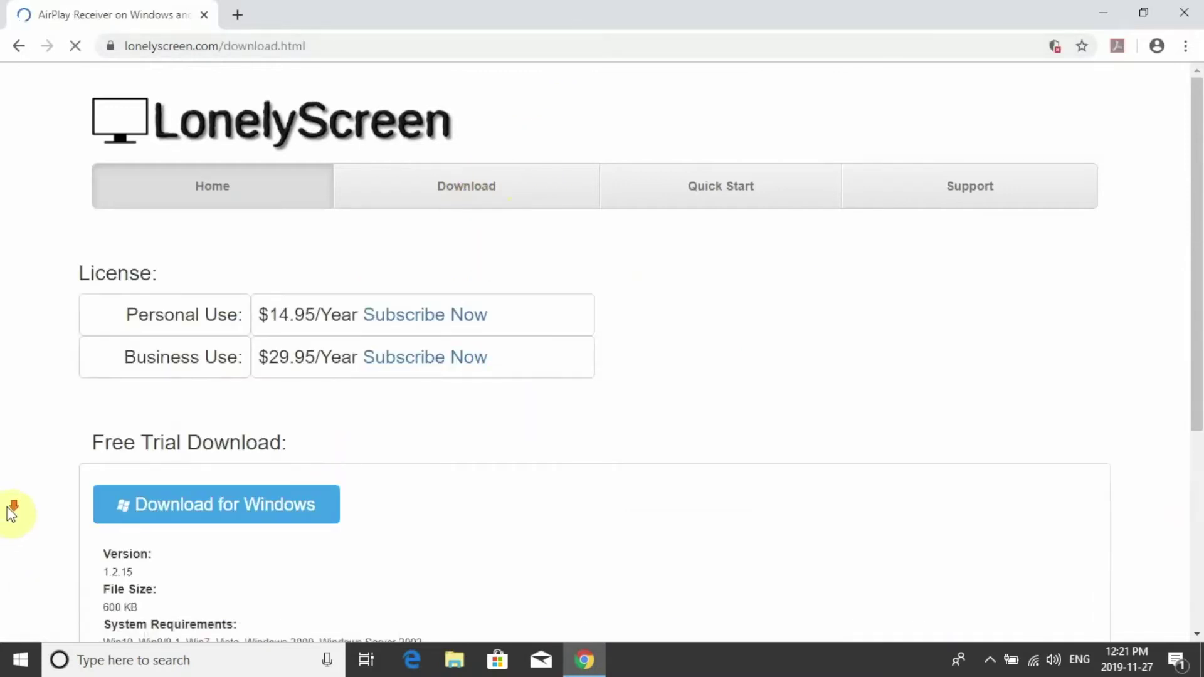
scroll(11, 512, down, 2)
scroll(14, 498, up, 1)
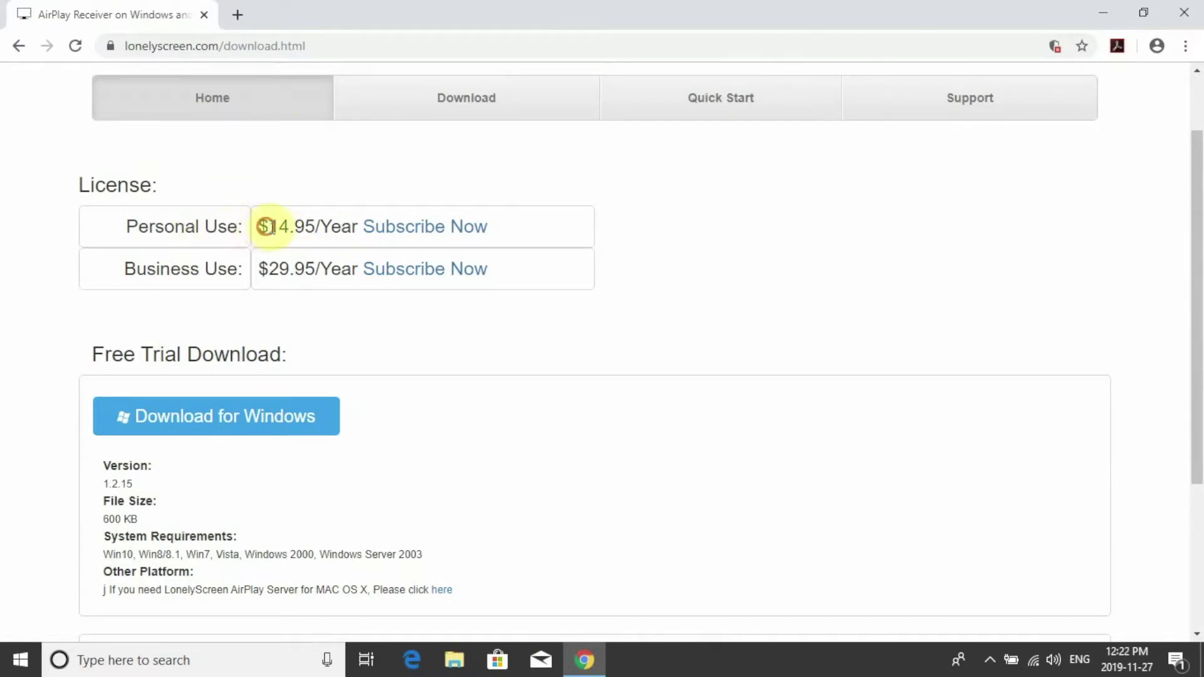
drag(269, 226, 546, 235)
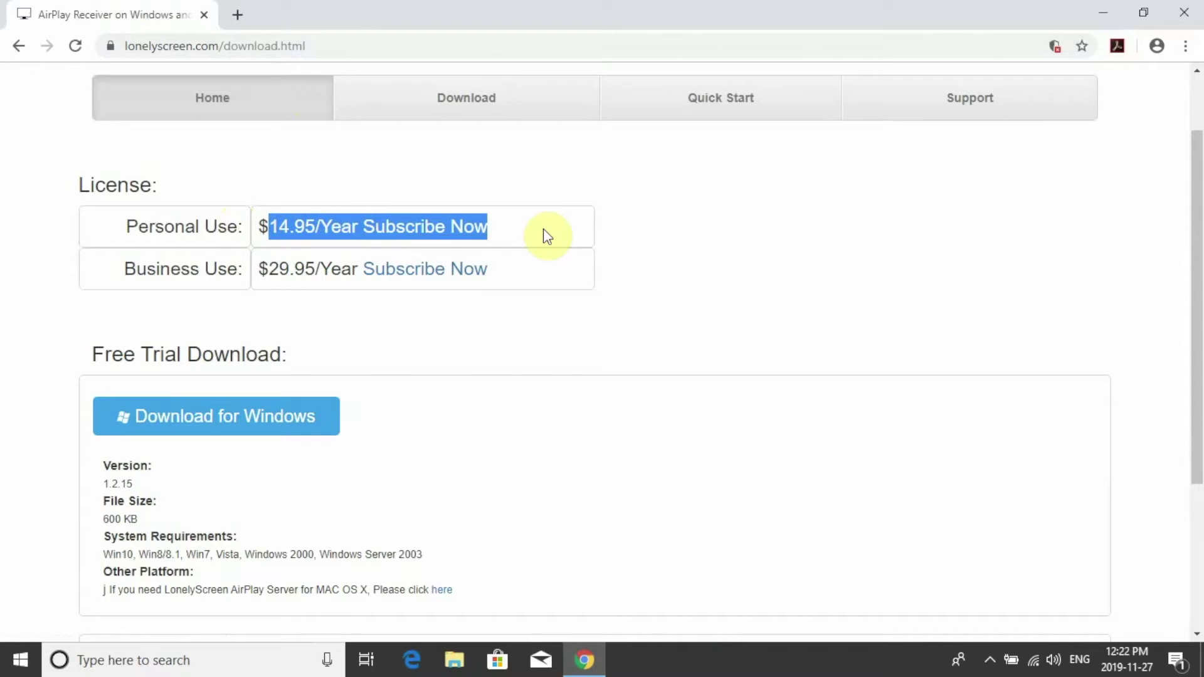
click(546, 268)
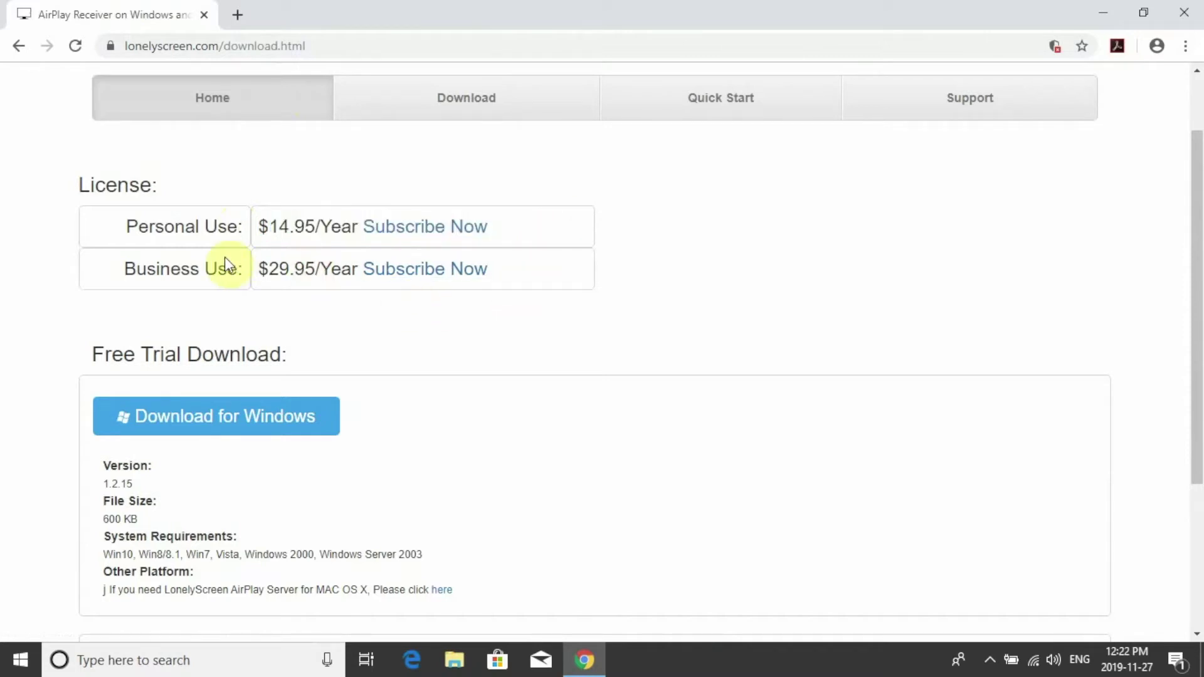
click(268, 420)
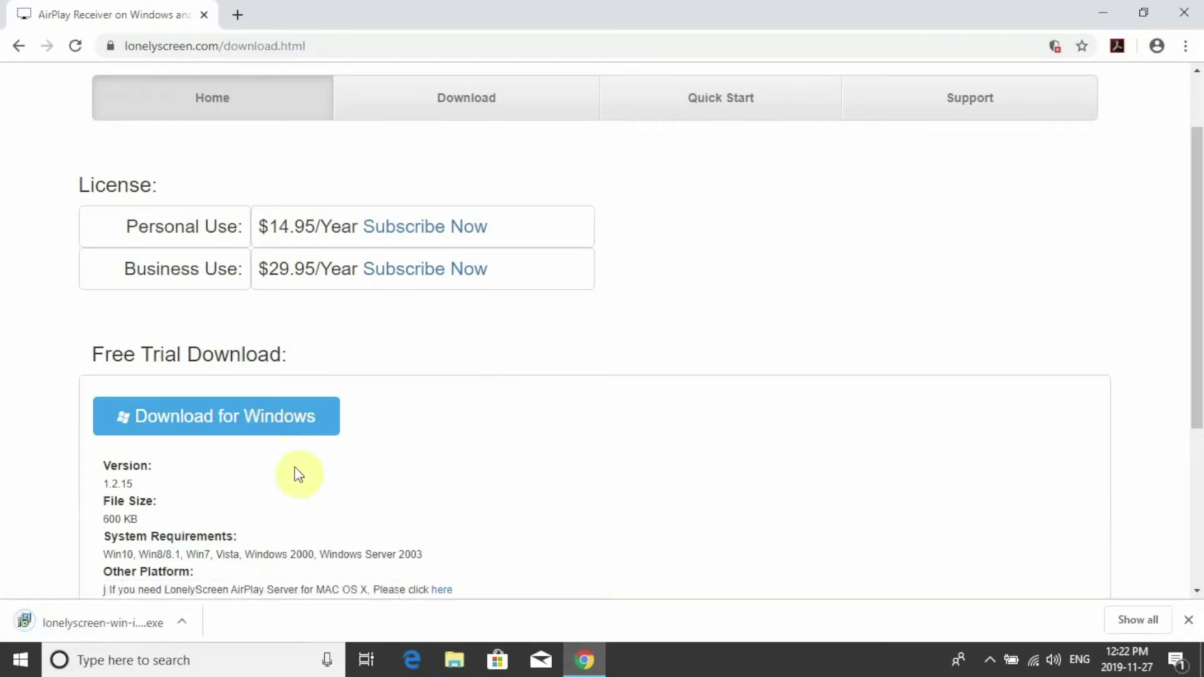
Run lonelyscreen-win-installer.exe, request the LonelyScreen AirPlay Receiver install, and close Chrome.
click(181, 622)
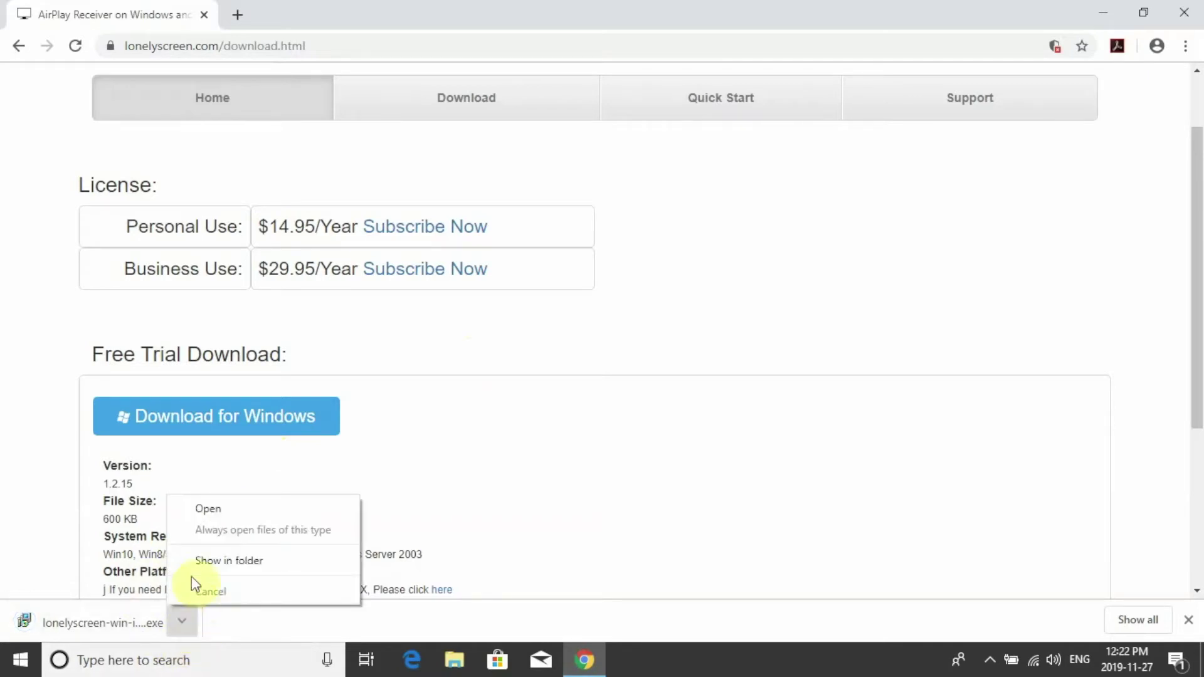
click(211, 509)
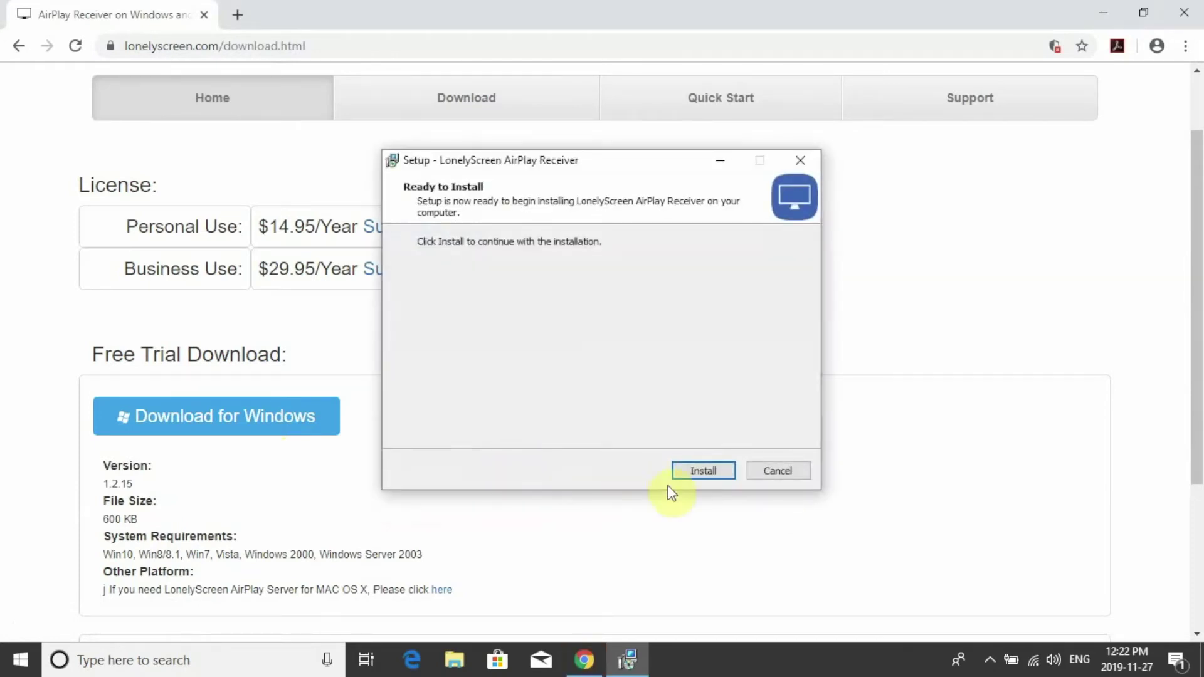
click(681, 475)
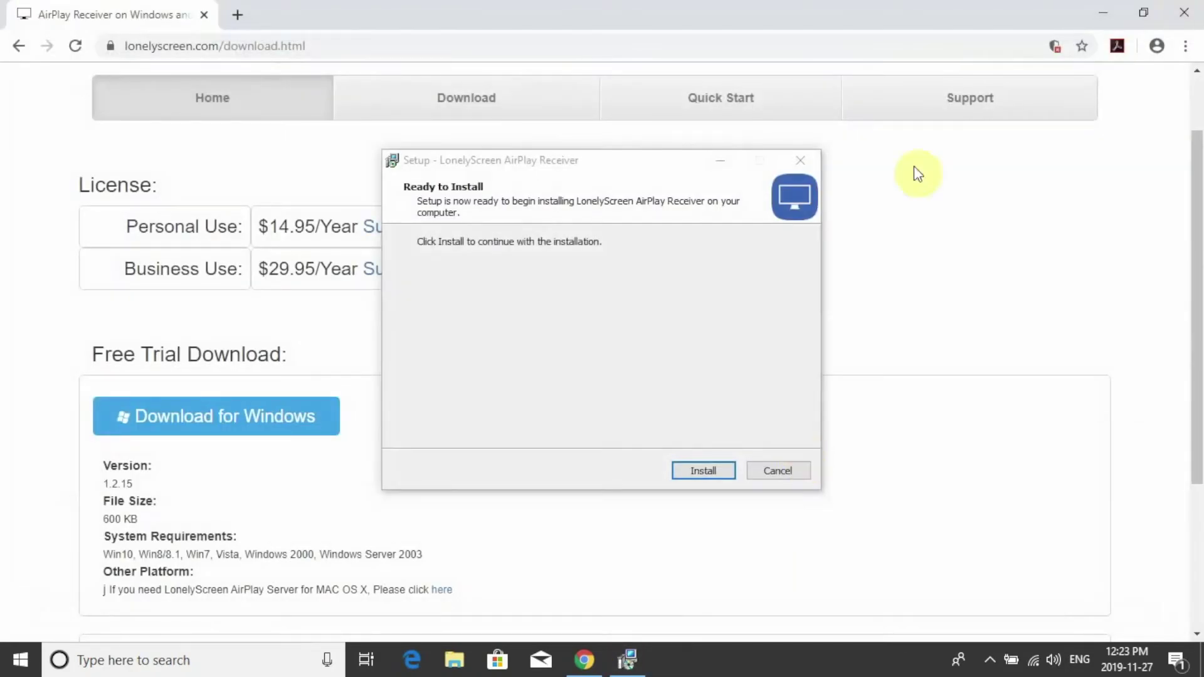
click(1183, 14)
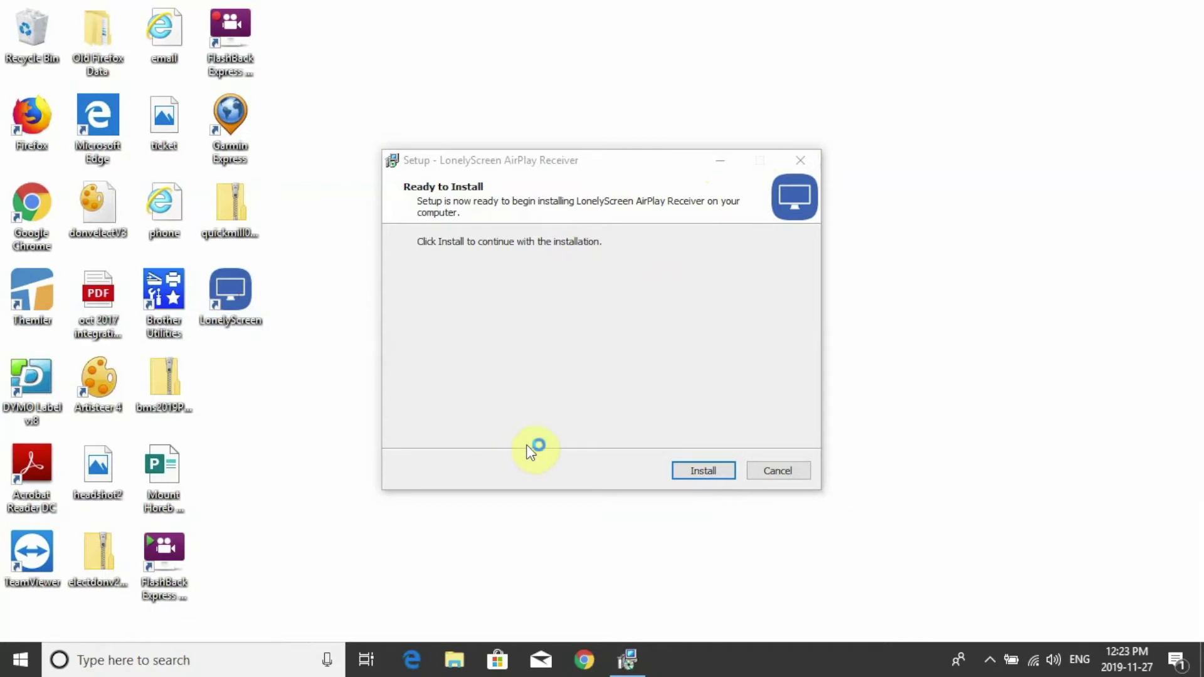
Open Task Manager with Ctrl+Shift+Esc and select the stuck Setup/Uninstall process.
key(ctrl+shift+Escape)
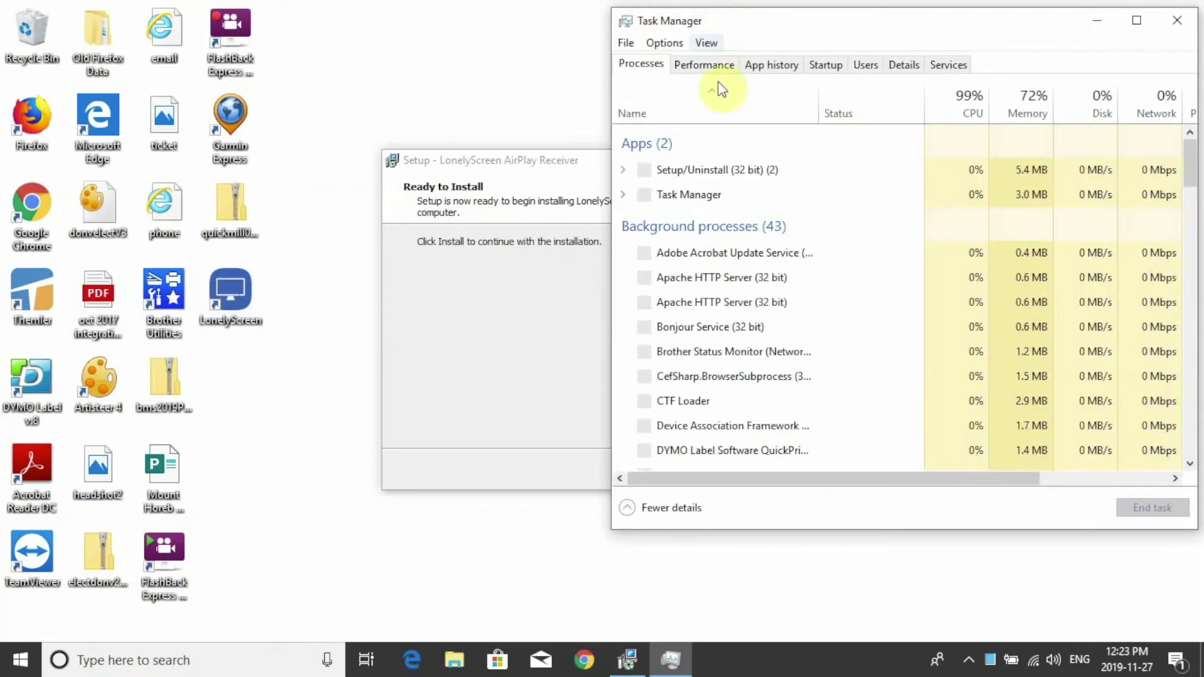
click(724, 172)
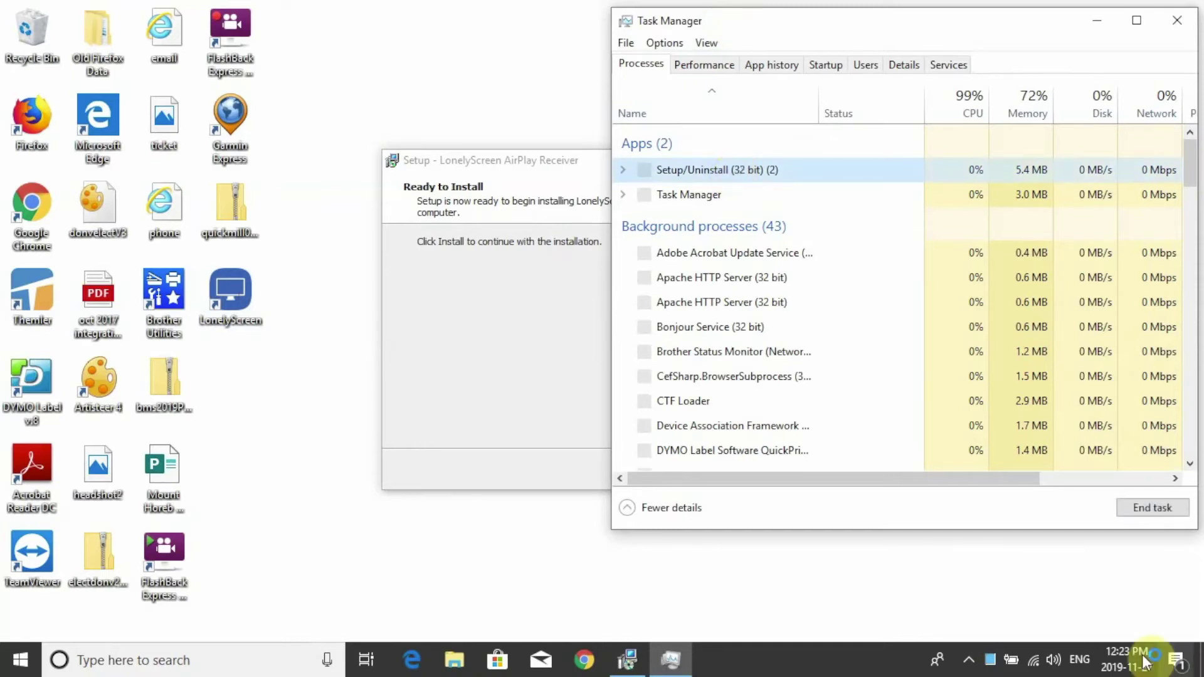
End the Setup/Uninstall (32 bit) task, maximize Task Manager, and answer the lonelyscreen firewall alert.
click(1166, 513)
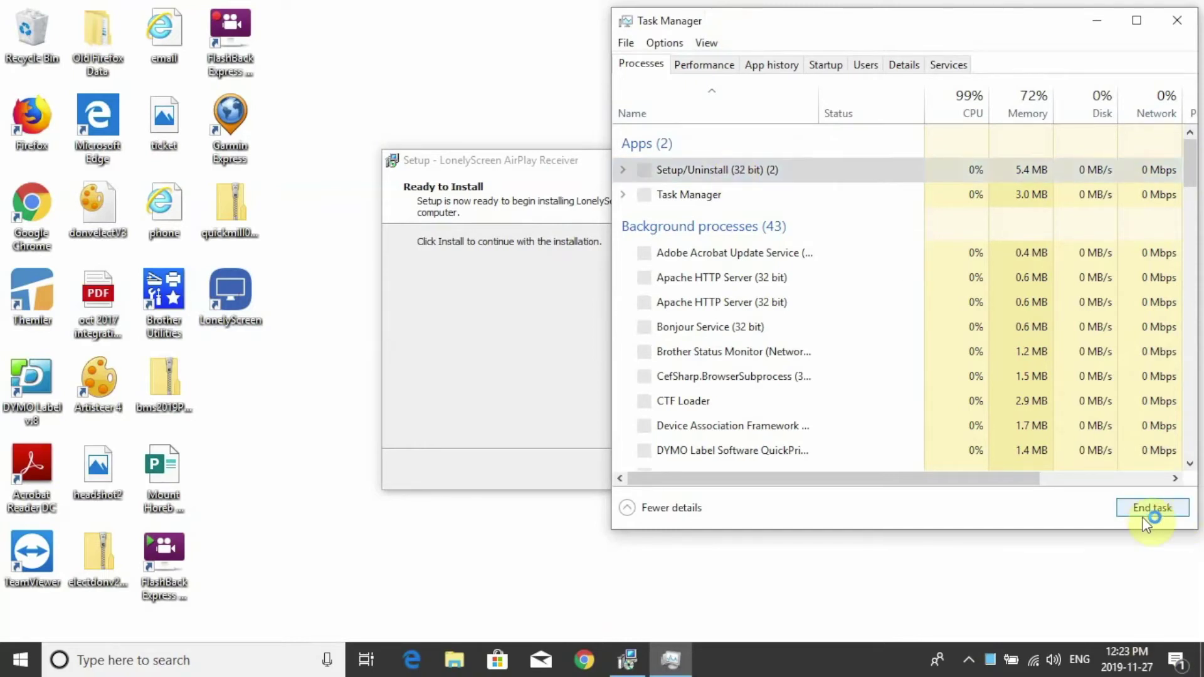
double_click(926, 22)
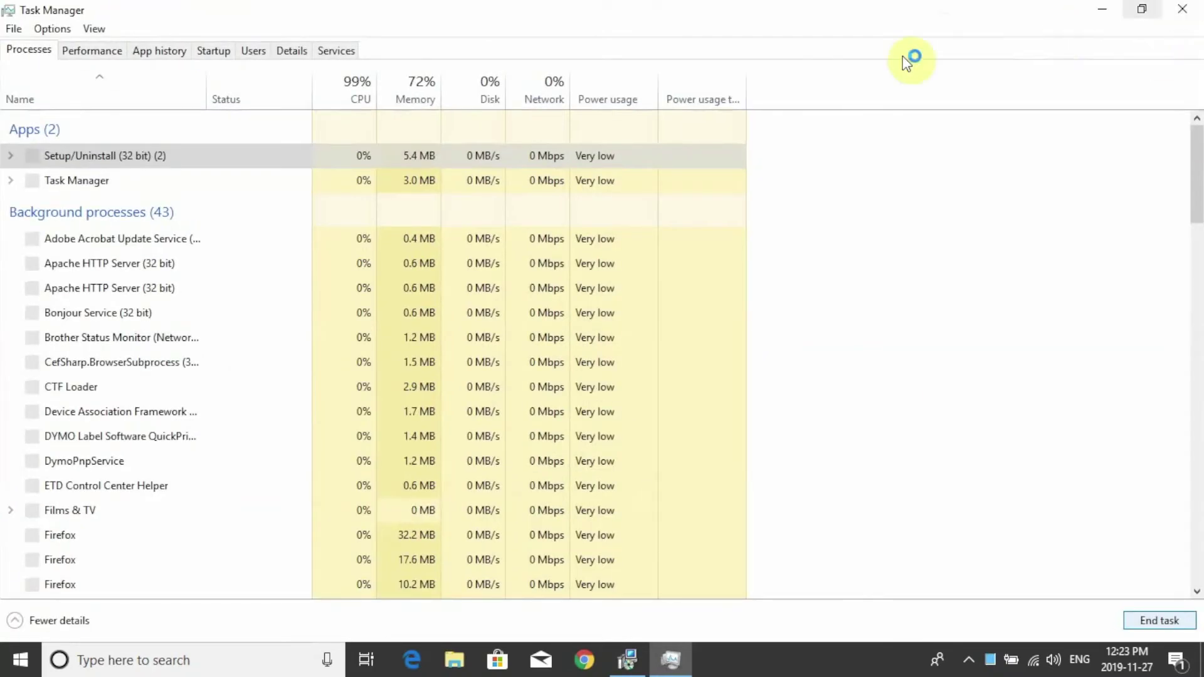
click(75, 158)
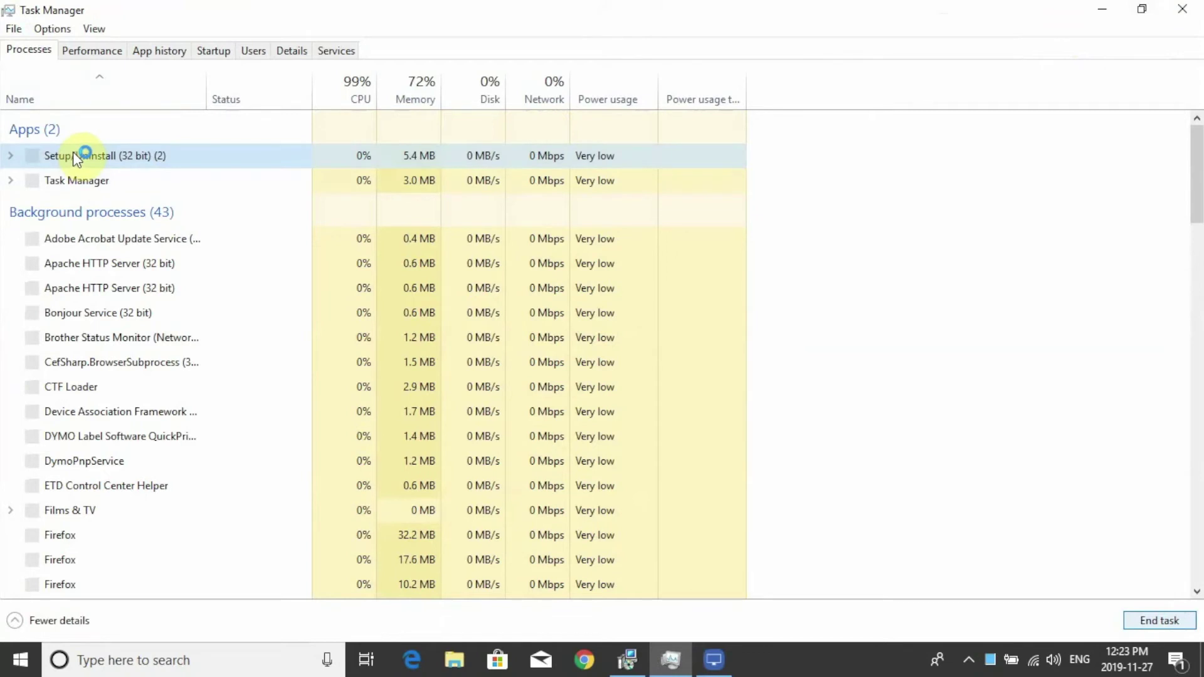
click(692, 489)
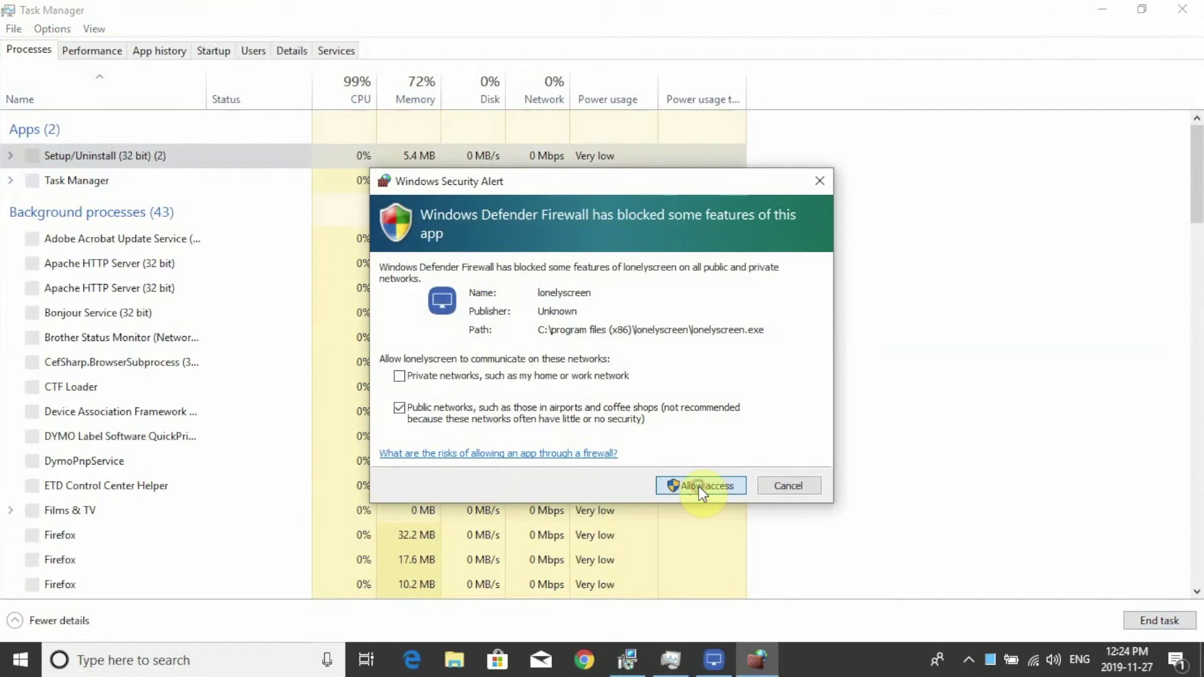
click(699, 487)
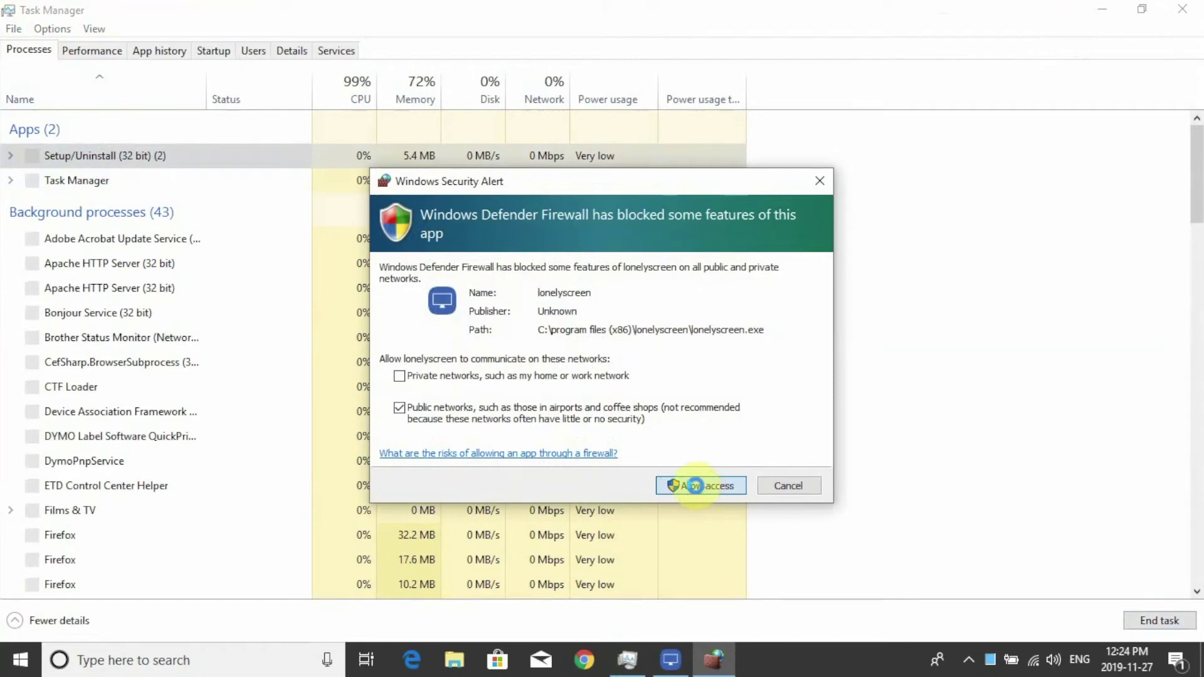
Close Task Manager, allow lonelyscreen network access, and choose Maybe Later on the trial warning.
click(1183, 12)
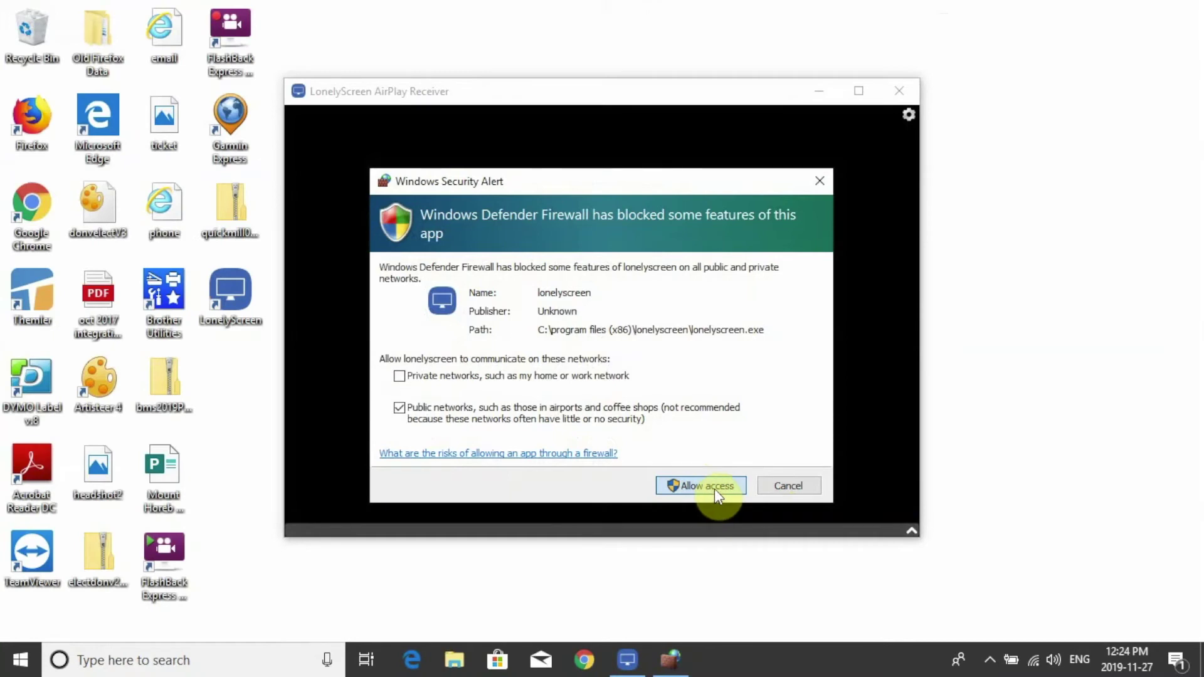
click(714, 488)
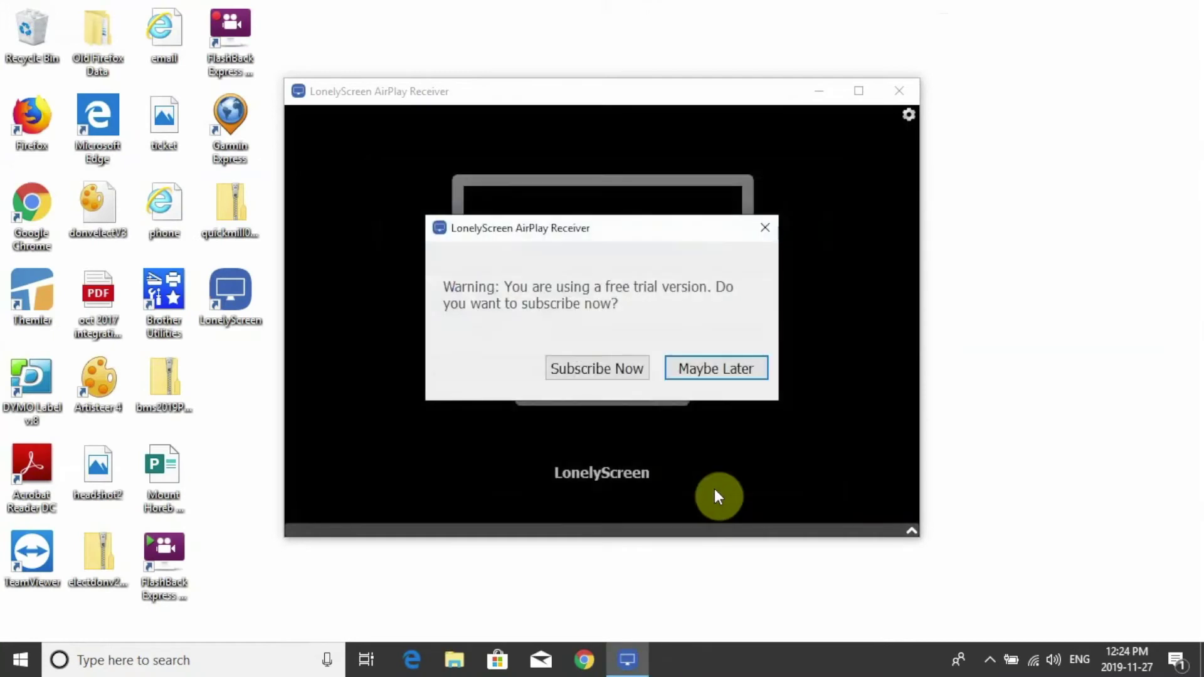
click(713, 376)
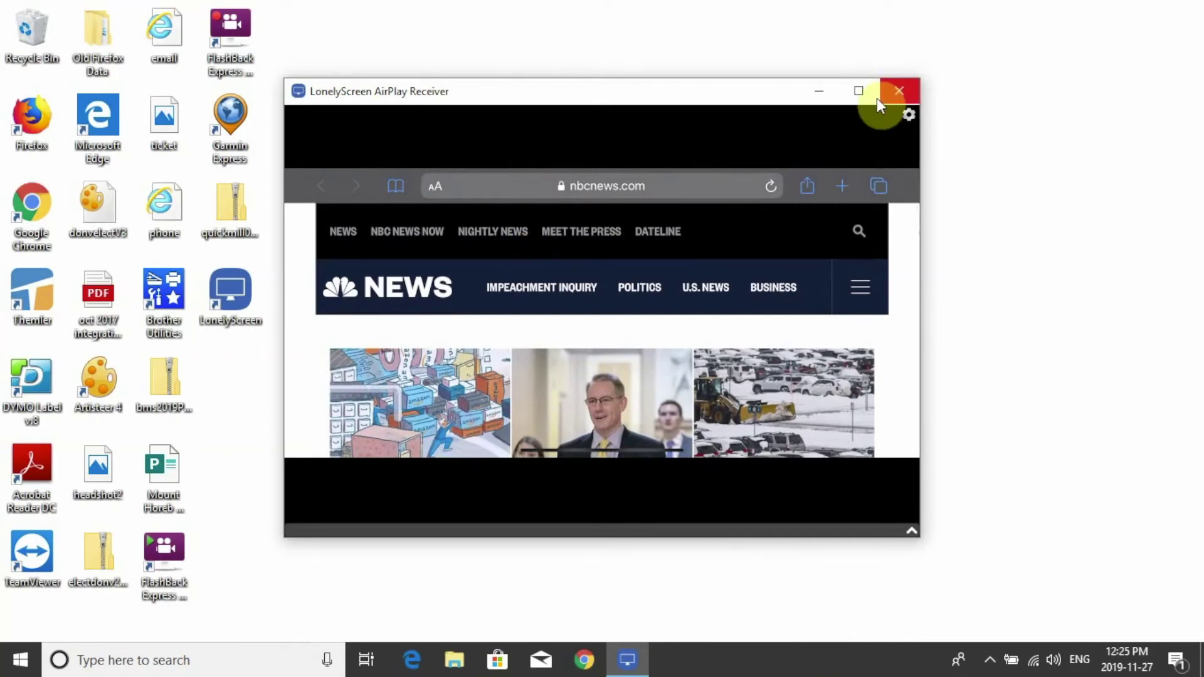
Maximize the LonelyScreen receiver to full screen, then close it.
click(854, 90)
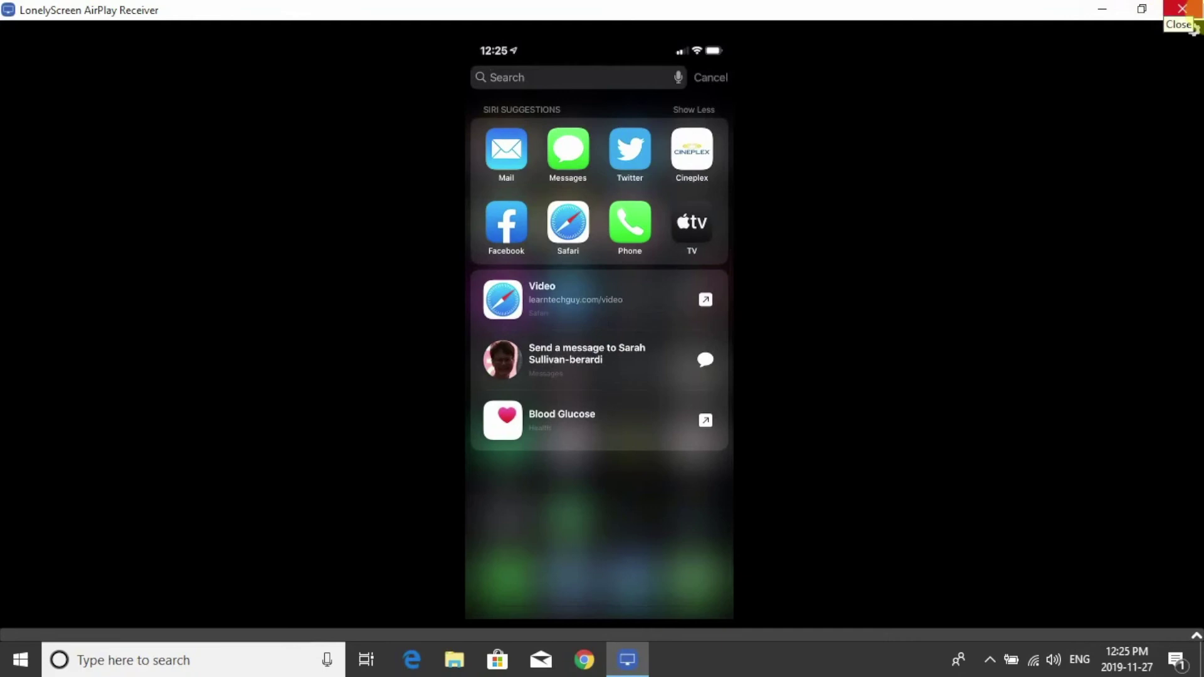
click(1183, 10)
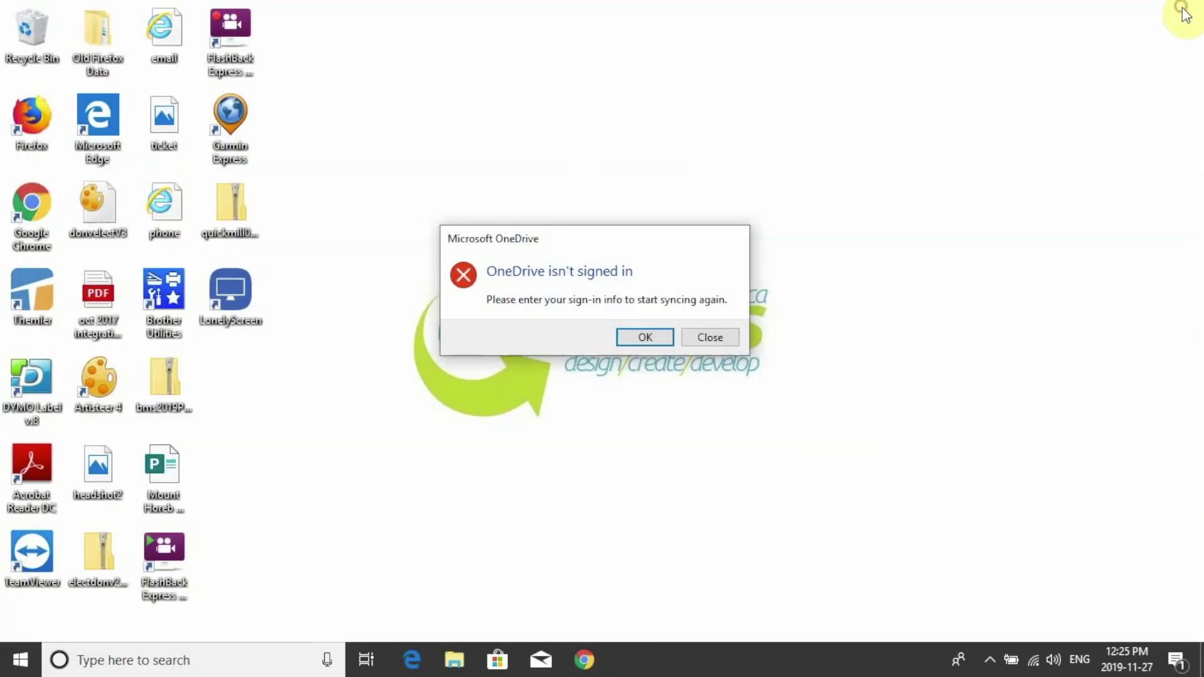
Close the OneDrive not-signed-in error dialog.
click(695, 340)
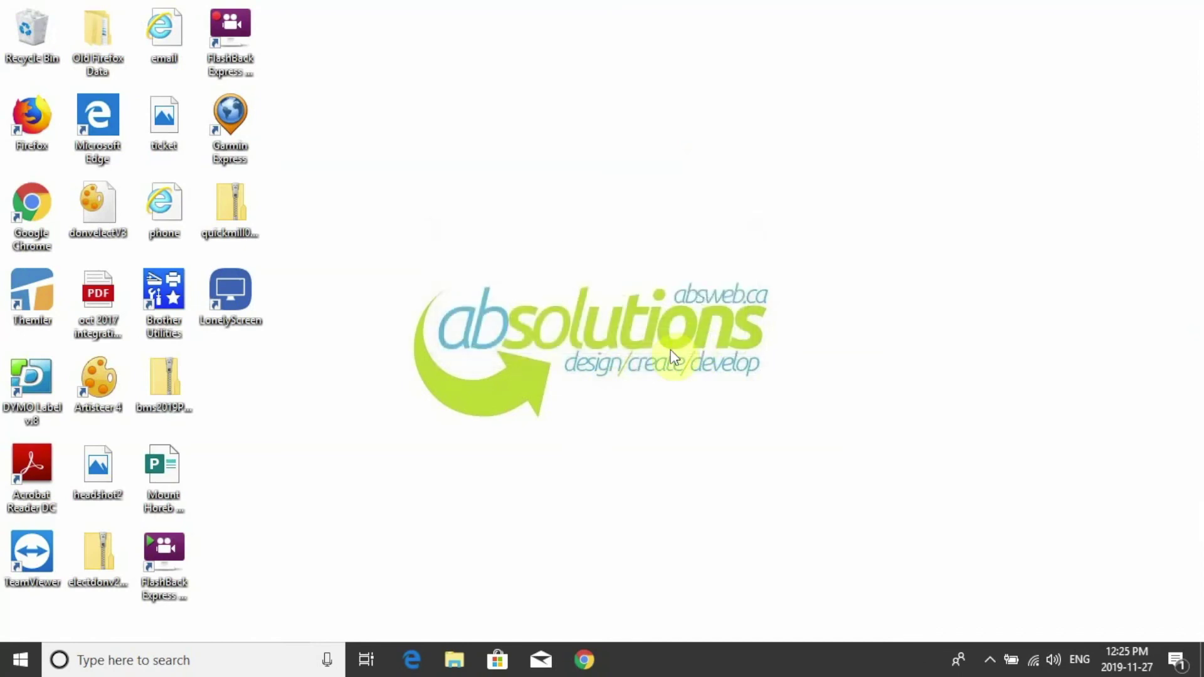